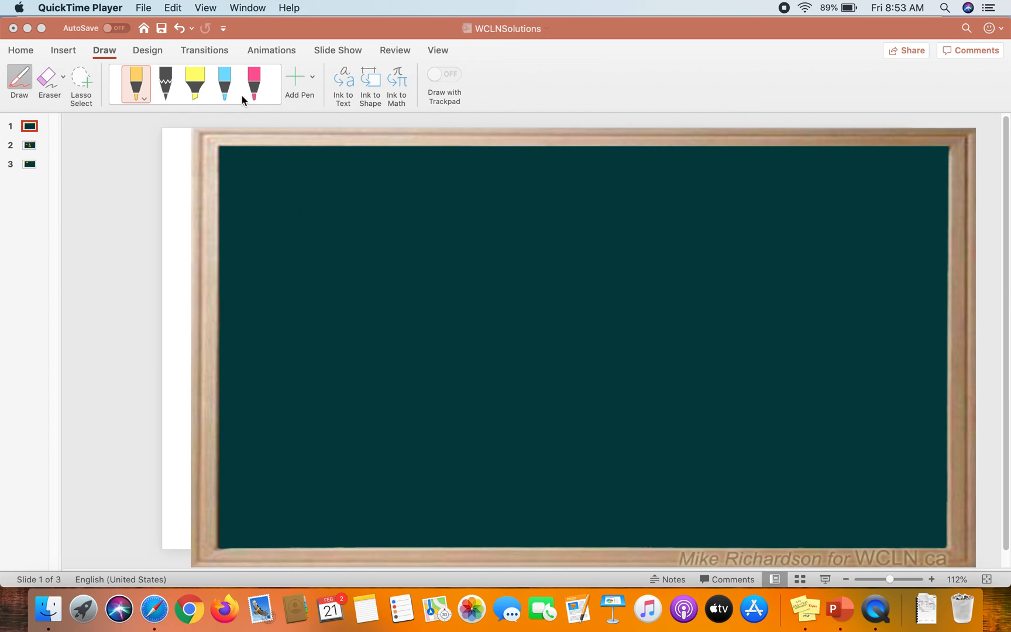
left_click(68, 51)
left_click(104, 51)
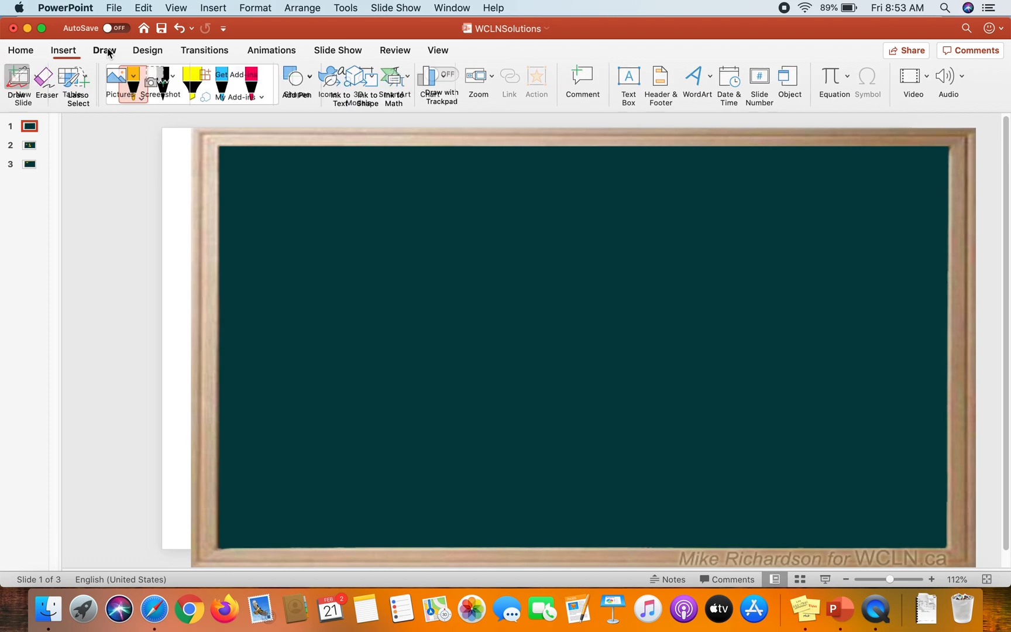
left_click(64, 51)
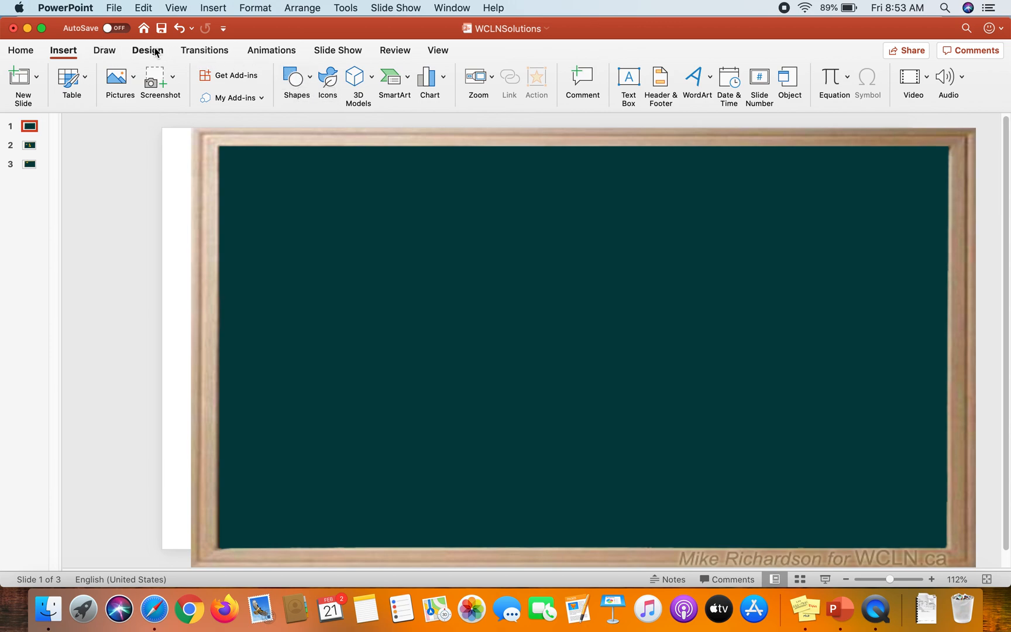
left_click(112, 53)
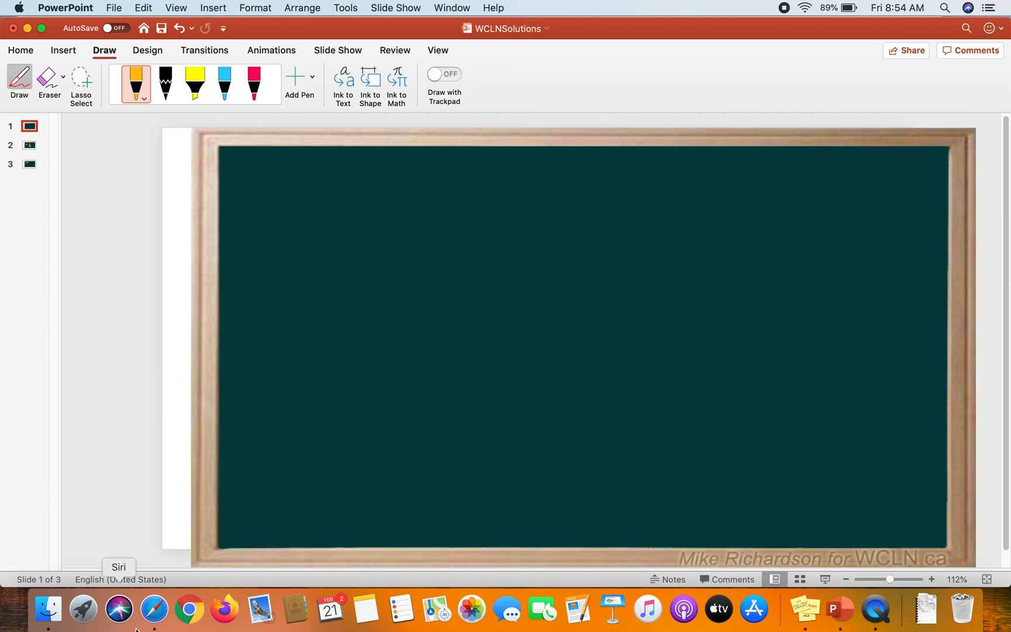
Step: Switch to Safari to view the Series Examples page on wcln.ca, and return to PowerPoint
left_click(153, 610)
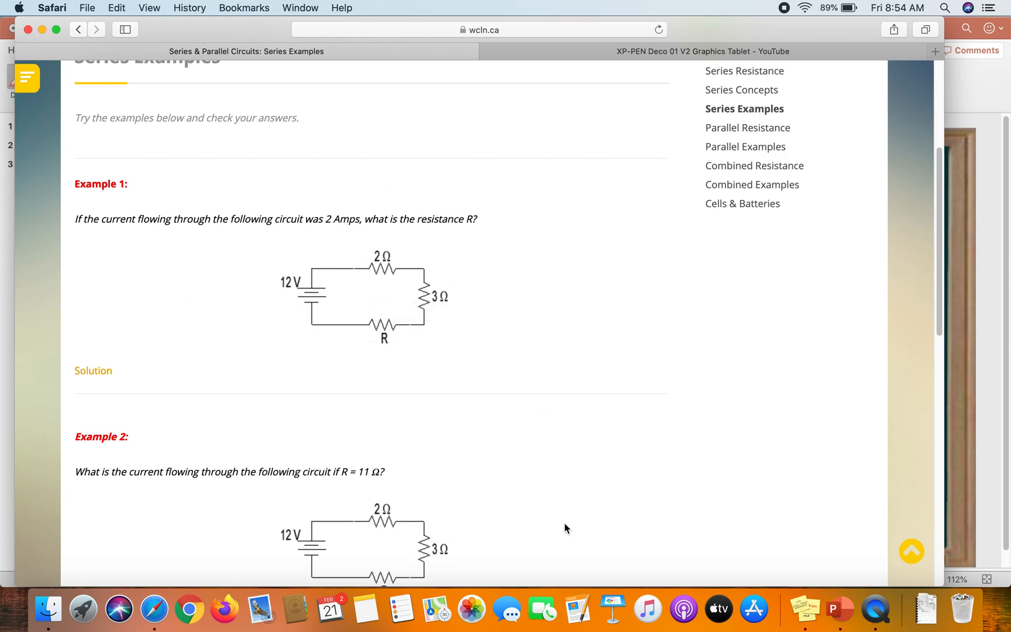
left_click(838, 615)
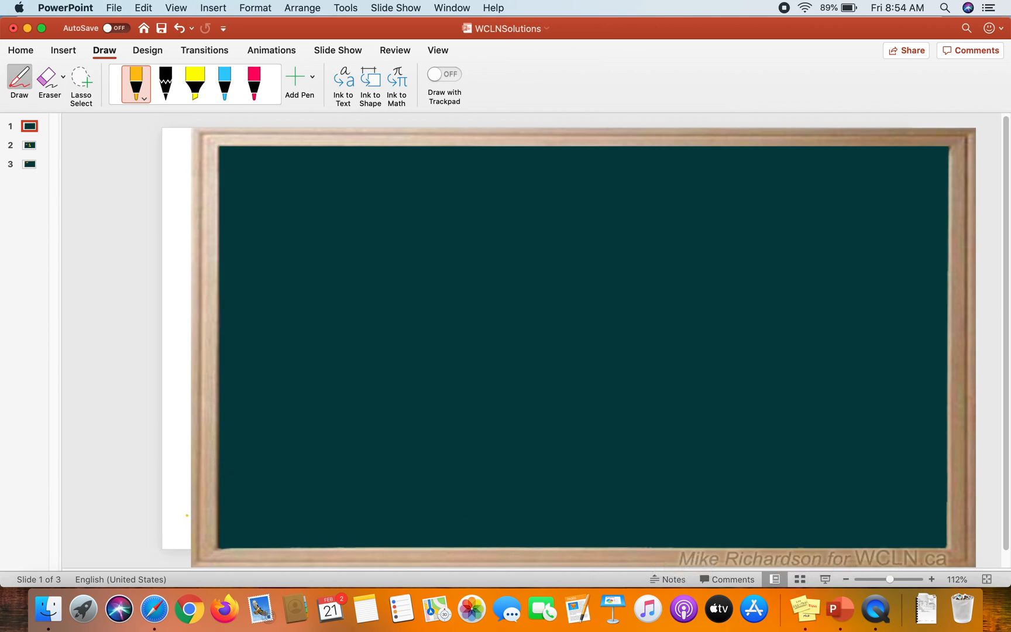
Step: Duplicate the blank chalkboard slide 1 and go back to the first slide
right_click(32, 129)
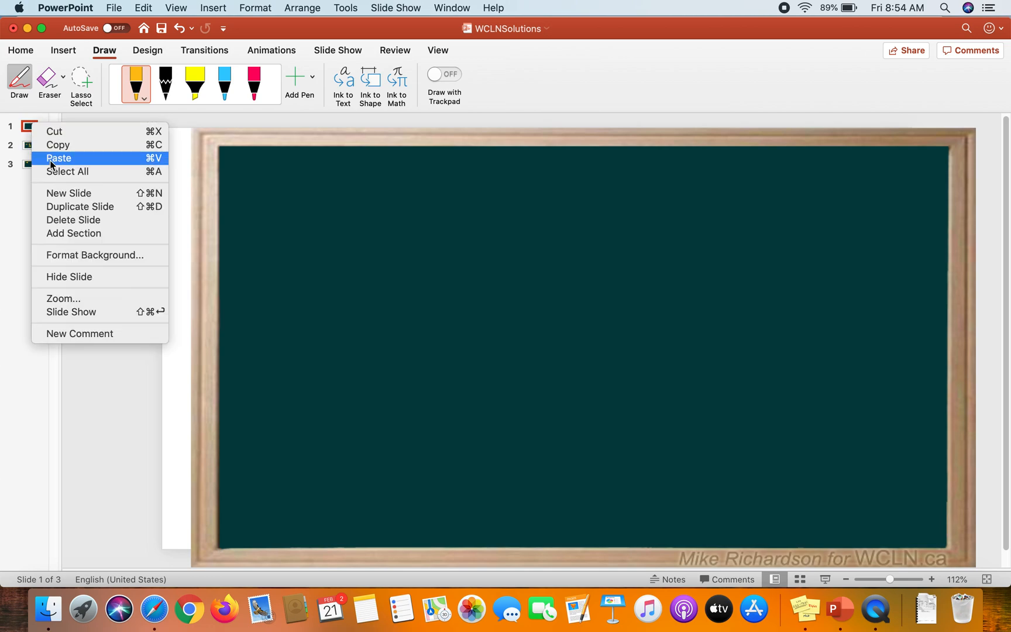
left_click(57, 208)
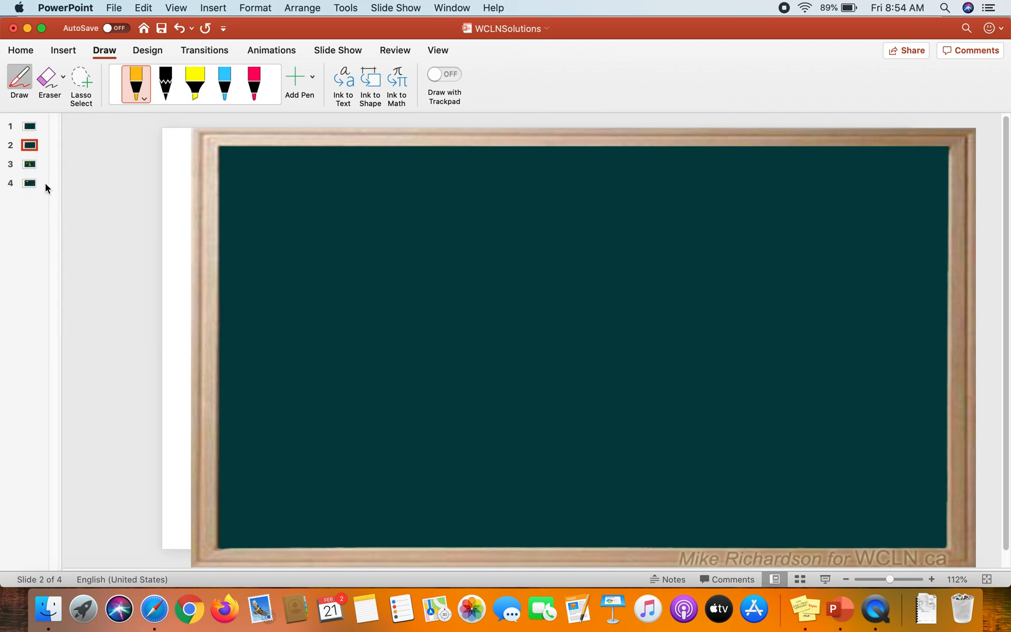
left_click(34, 131)
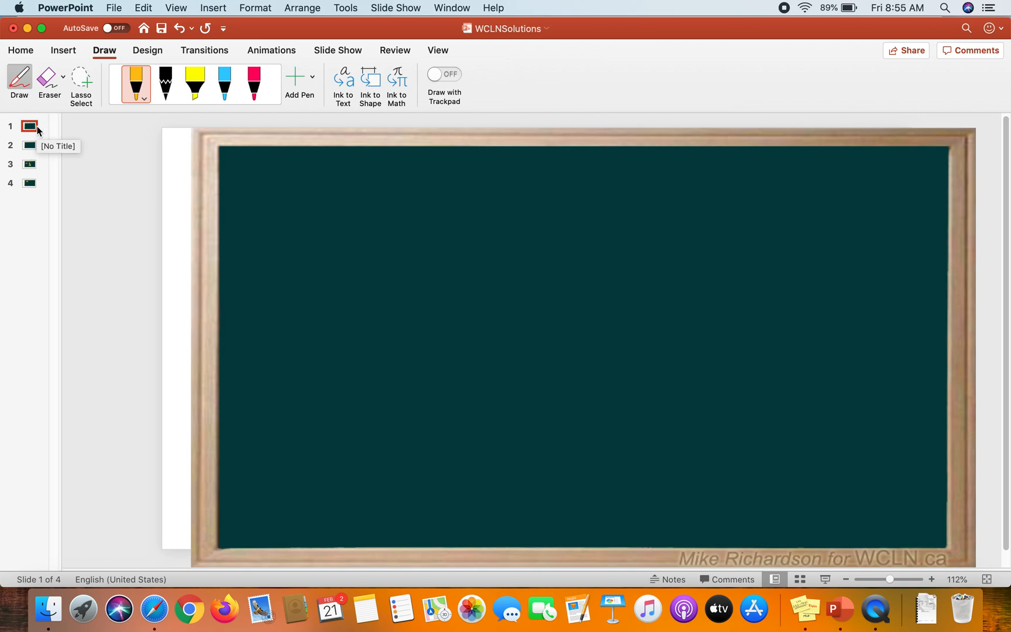
Step: Handwrite "Powerpoint" in orange ink in the upper-left area of the chalkboard on slide 1
left_click(136, 87)
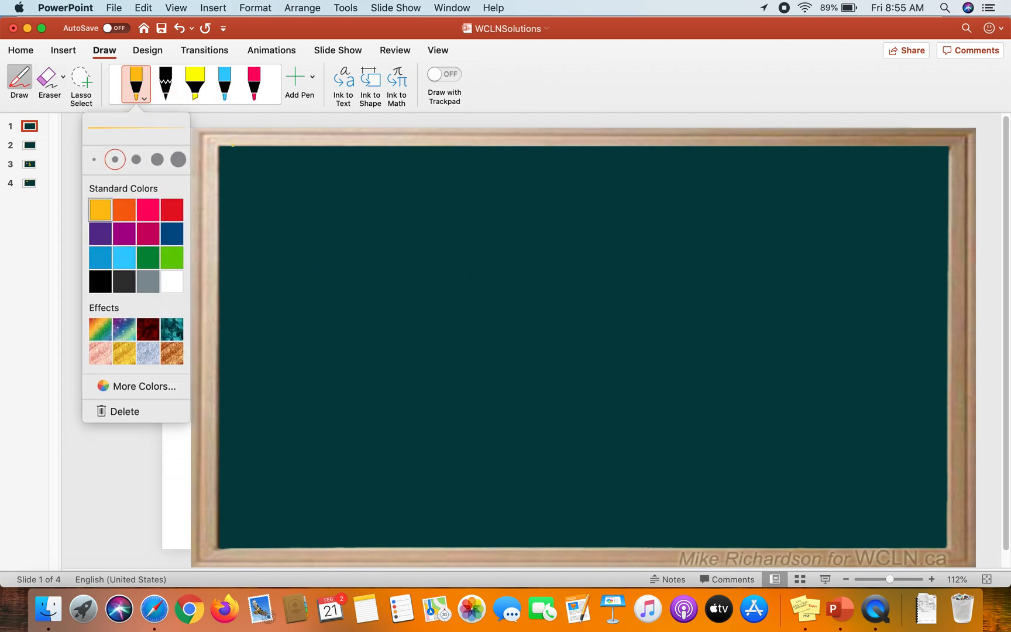
left_click(263, 170)
mouse_move(262, 166)
left_mouse_down()
mouse_move(256, 197)
mouse_move(263, 179)
mouse_move(316, 182)
mouse_move(320, 204)
mouse_move(336, 186)
mouse_move(345, 196)
left_mouse_up()
left_click(285, 183)
left_click(284, 192)
left_click(348, 180)
left_click_drag(350, 189, 363, 195)
mouse_move(369, 174)
left_mouse_down()
mouse_move(369, 197)
mouse_move(377, 179)
left_mouse_up()
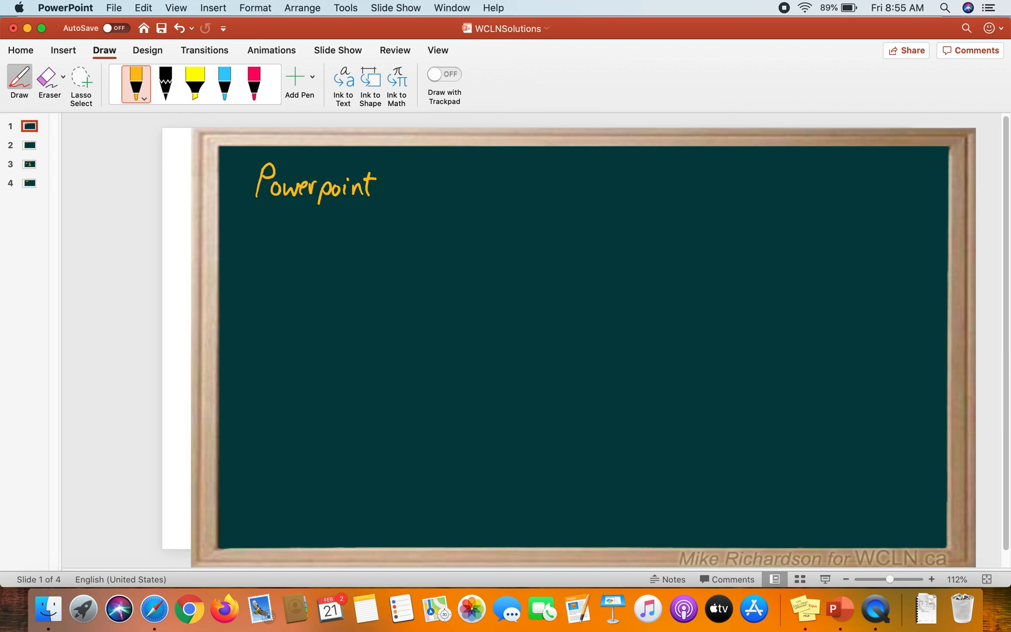
Step: Handwrite "Quicktime" in orange ink directly beneath "Powerpoint" on the chalkboard
mouse_move(266, 214)
left_mouse_down()
mouse_move(262, 237)
mouse_move(267, 214)
left_mouse_up()
mouse_move(264, 229)
left_mouse_down()
mouse_move(281, 225)
mouse_move(284, 237)
left_mouse_up()
mouse_move(294, 220)
left_mouse_down()
mouse_move(292, 235)
mouse_move(310, 235)
left_mouse_up()
mouse_move(311, 230)
left_mouse_down()
mouse_move(326, 235)
mouse_move(338, 220)
left_mouse_up()
left_click(342, 215)
mouse_move(336, 221)
left_mouse_down()
mouse_move(337, 234)
mouse_move(369, 233)
left_mouse_up()
left_click(296, 216)
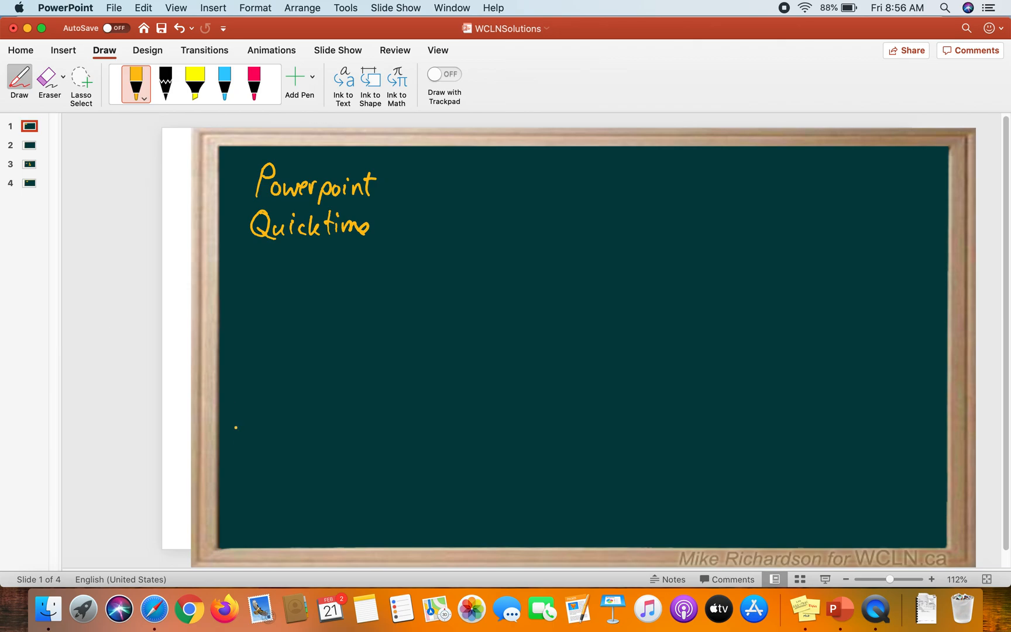
Step: Switch to Safari, play part of the XP-PEN Deco 01 V2 Graphics Tablet video on YouTube, and pause it
left_click(155, 612)
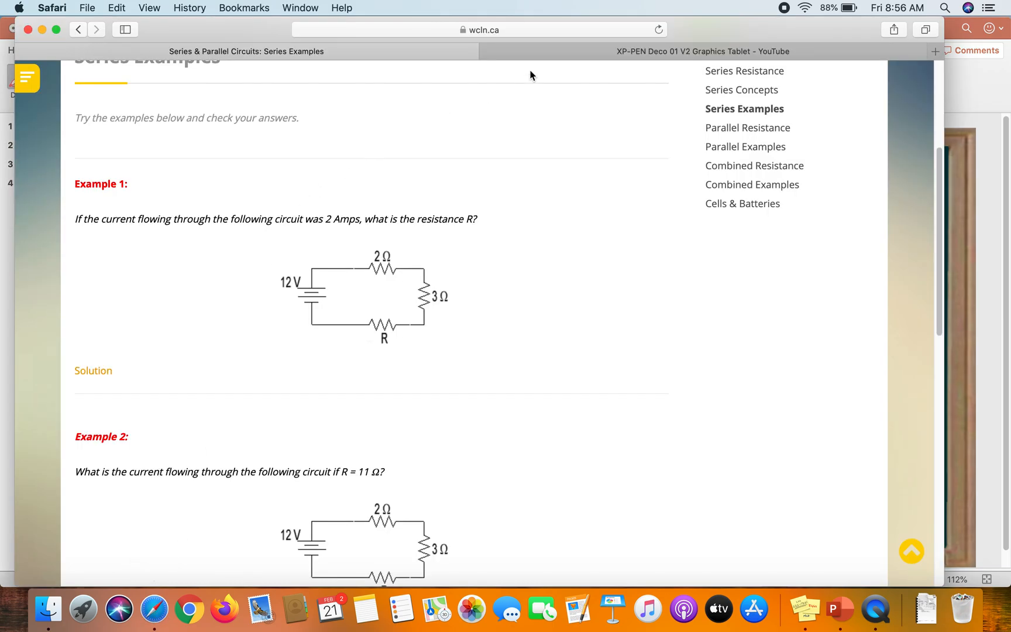
left_click(602, 54)
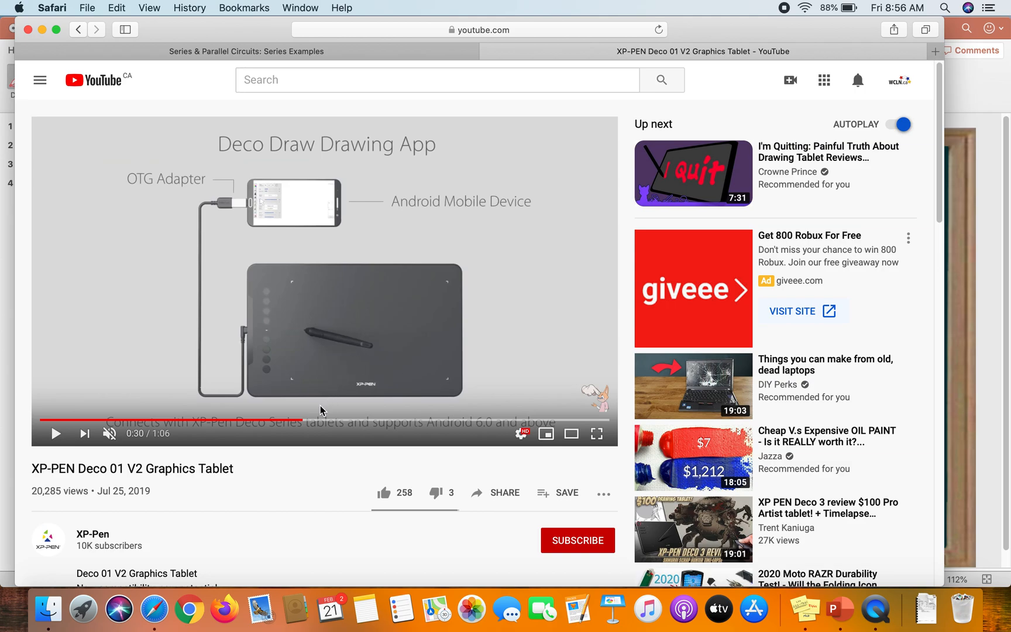
left_click(56, 436)
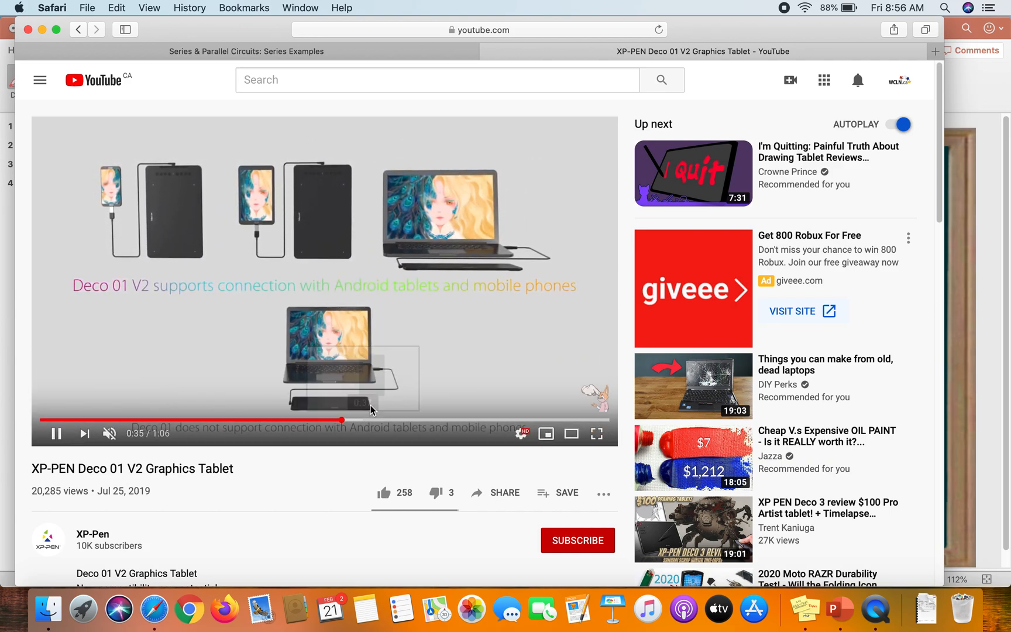
left_click(370, 419)
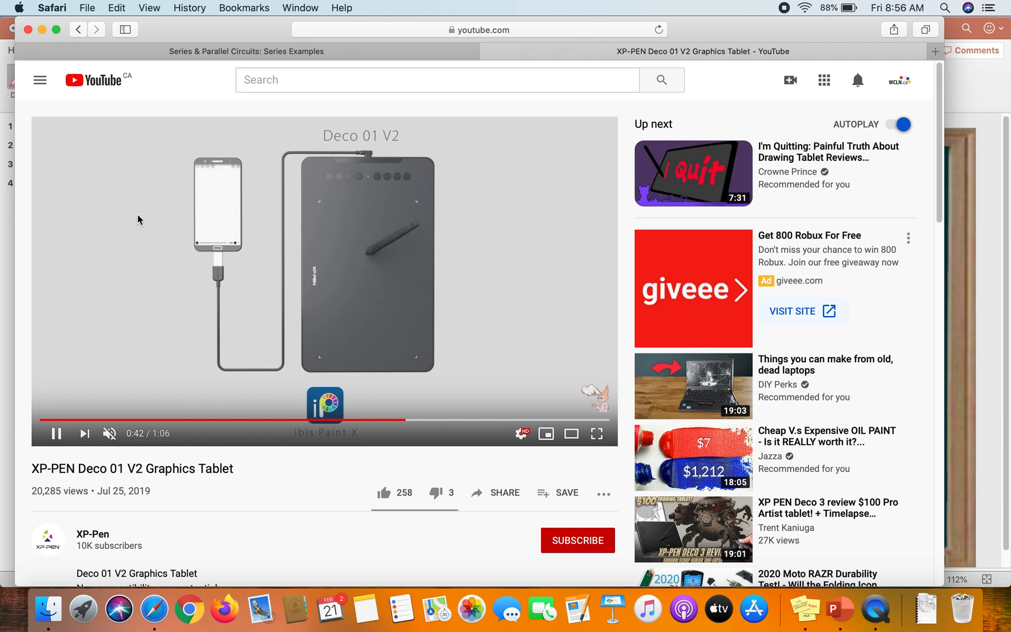
left_click(56, 433)
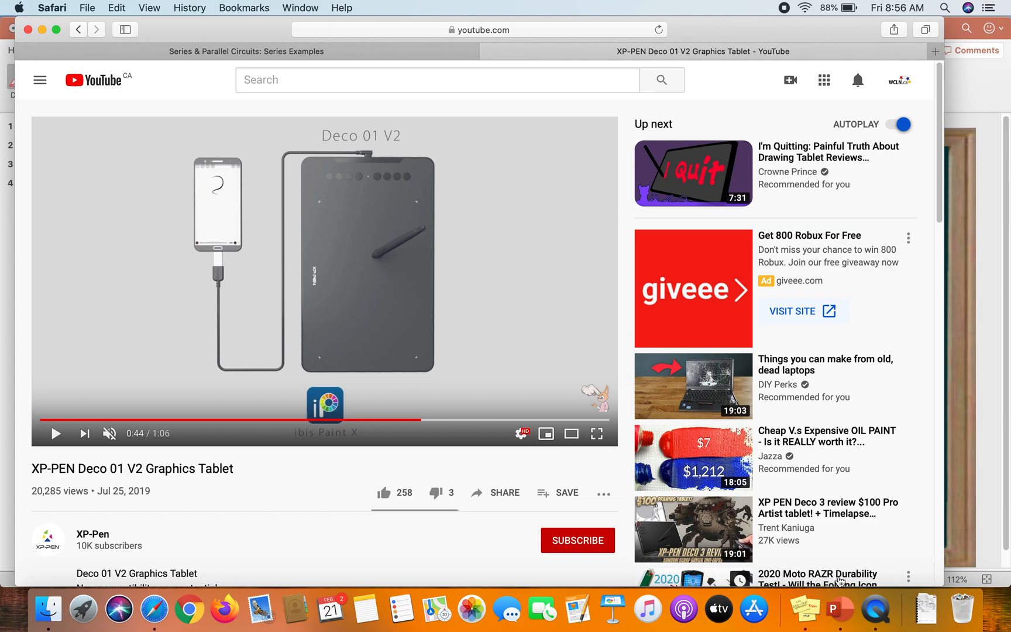
Step: Return to PowerPoint and handwrite the bulleted line "XP-PEN or WACOM" in orange ink below "Quicktime"
left_click(843, 614)
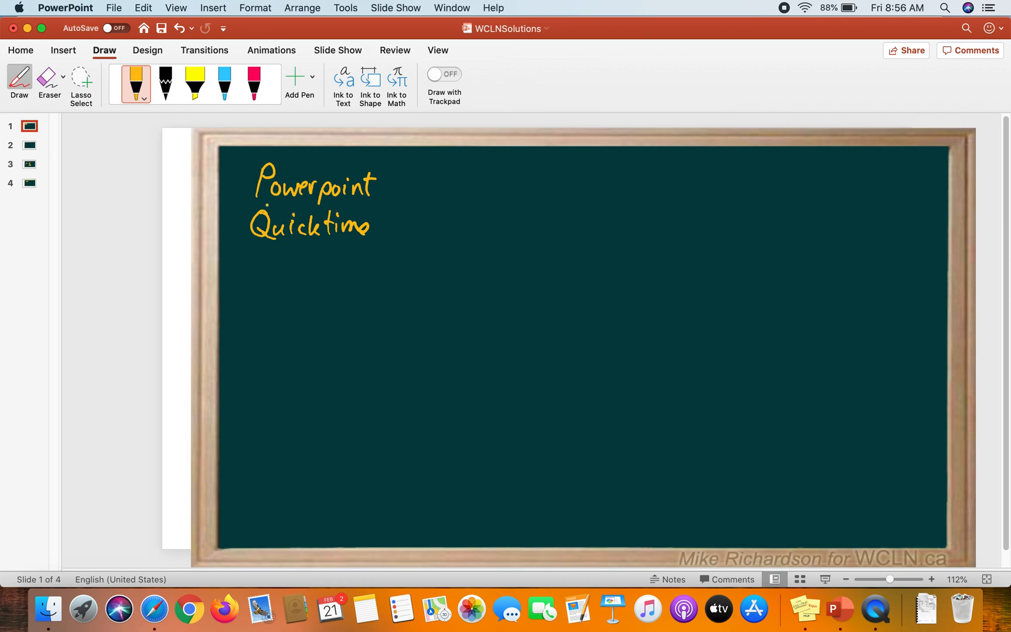
left_click(241, 268)
left_click_drag(265, 253, 278, 281)
mouse_move(278, 254)
left_mouse_down()
mouse_move(263, 282)
mouse_move(283, 277)
left_mouse_up()
left_click_drag(284, 255, 286, 268)
left_click_drag(300, 268, 314, 280)
mouse_move(317, 257)
left_mouse_down()
mouse_move(326, 261)
mouse_move(317, 270)
left_mouse_up()
mouse_move(331, 258)
left_mouse_down()
mouse_move(339, 278)
mouse_move(337, 268)
left_mouse_up()
mouse_move(331, 258)
left_mouse_down()
mouse_move(356, 256)
mouse_move(383, 276)
mouse_move(434, 252)
mouse_move(446, 274)
left_mouse_up()
mouse_move(439, 265)
left_mouse_down()
mouse_move(457, 274)
mouse_move(466, 261)
left_mouse_up()
mouse_move(475, 258)
left_mouse_down()
mouse_move(476, 271)
mouse_move(492, 274)
left_mouse_up()
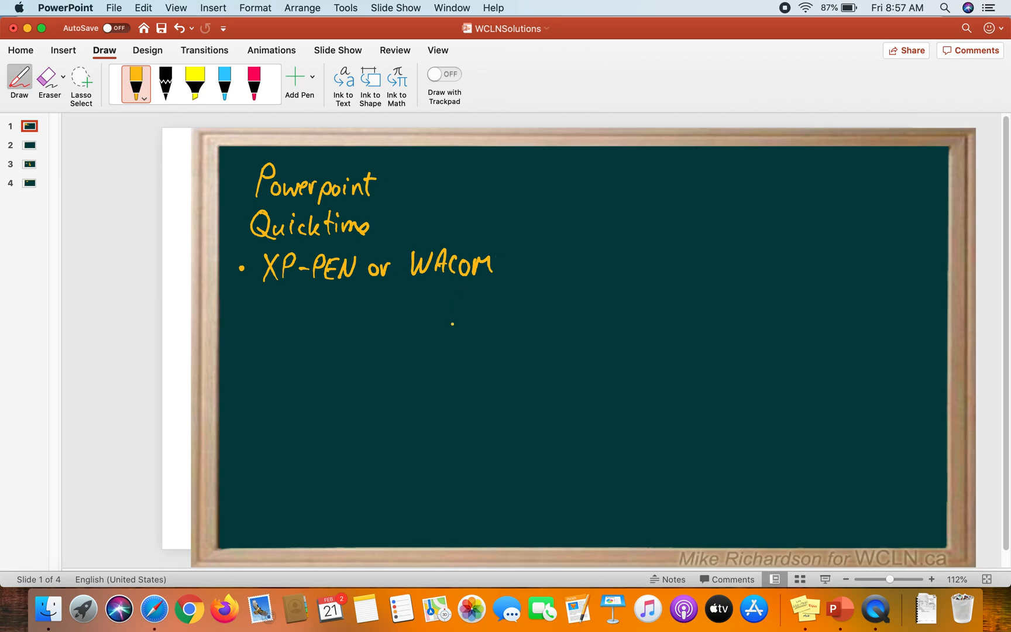
Step: Switch to QuickTime Player, dismiss its file chooser, and review a new screen recording's window and selected-portion capture modes without recording
left_click(881, 618)
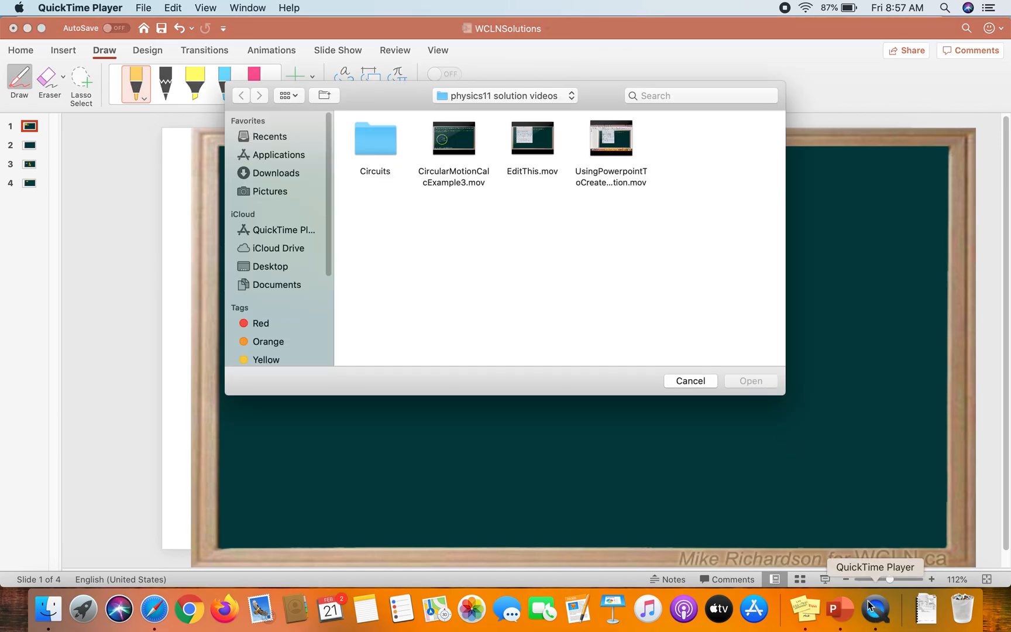
left_click(686, 381)
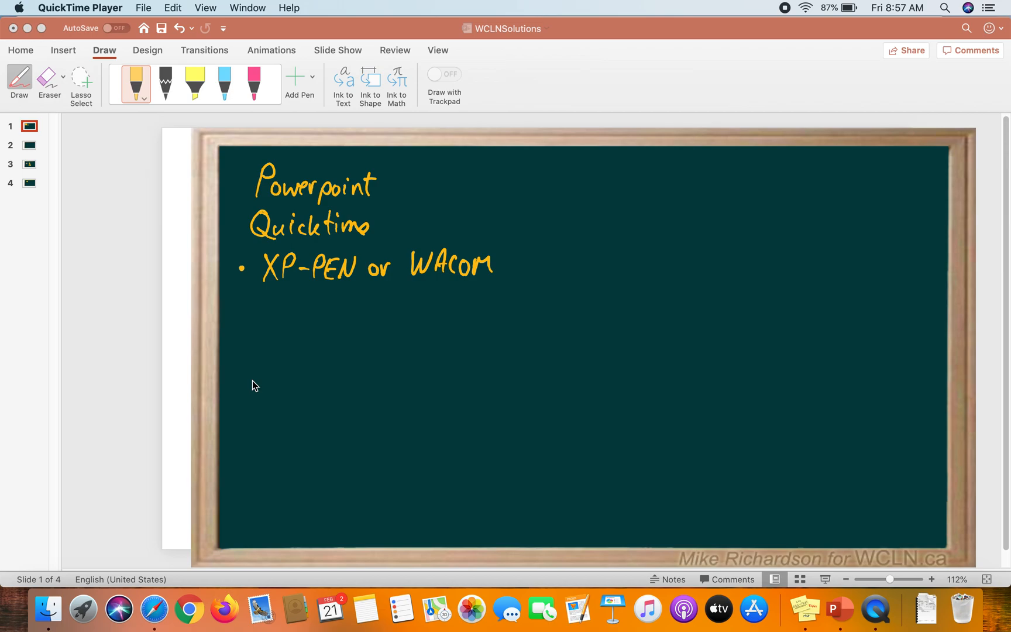
left_click(146, 10)
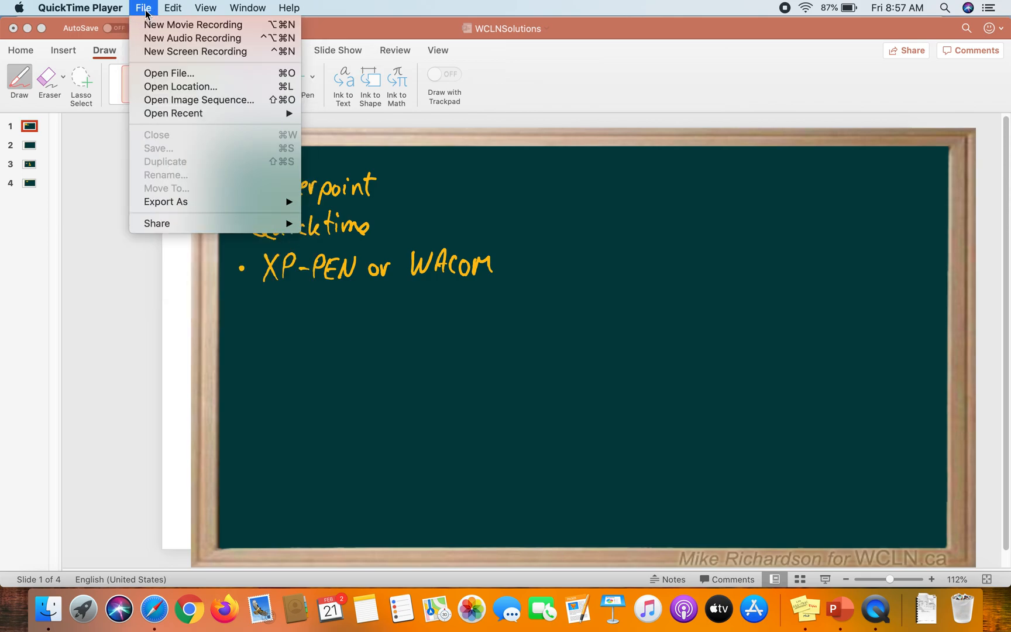
left_click(151, 51)
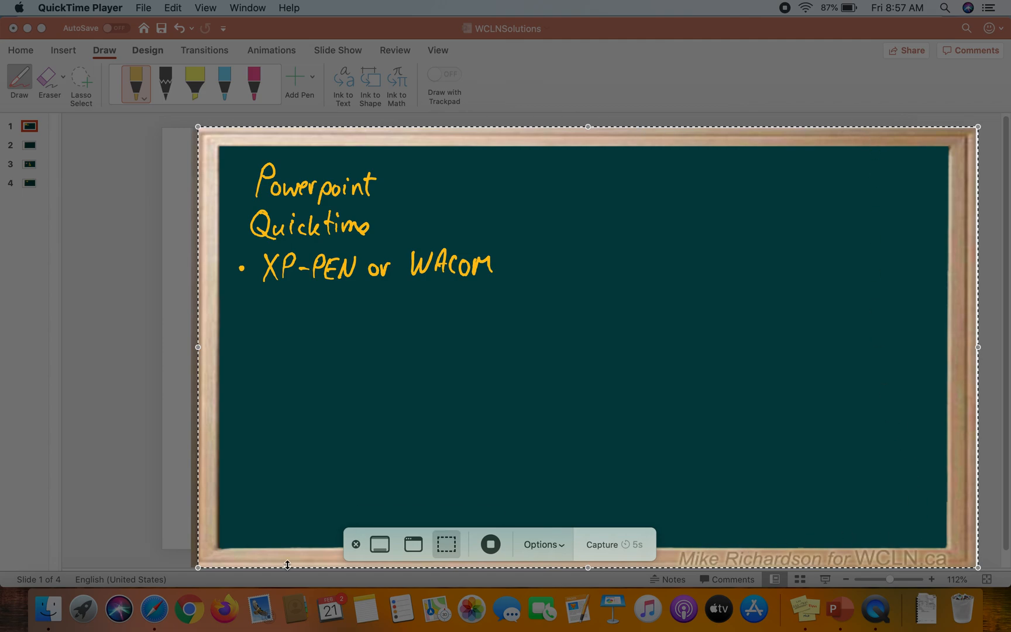
left_click(413, 546)
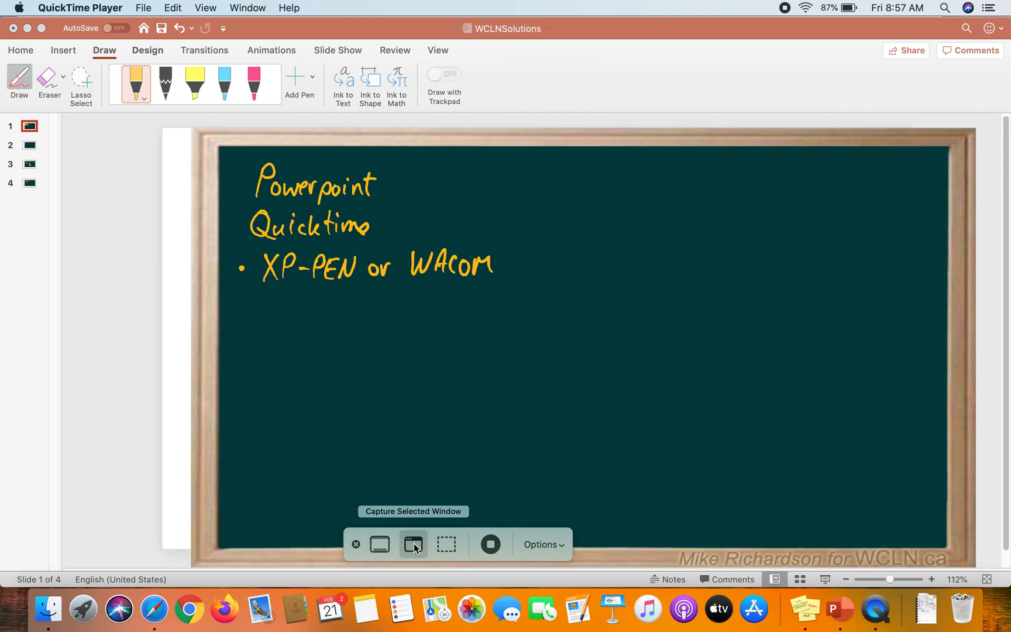
left_click(447, 545)
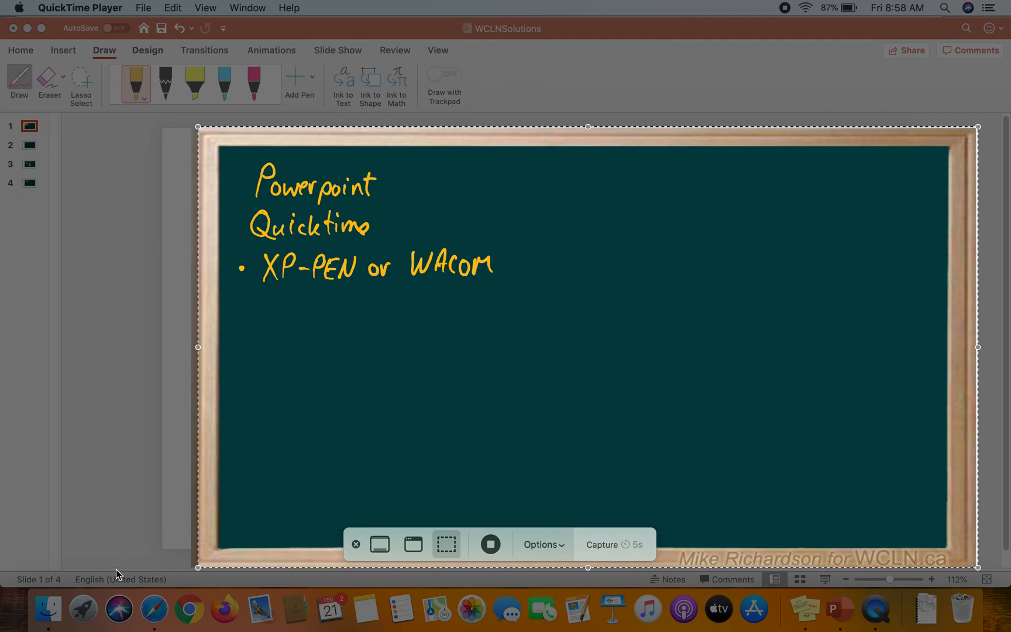
key("Escape")
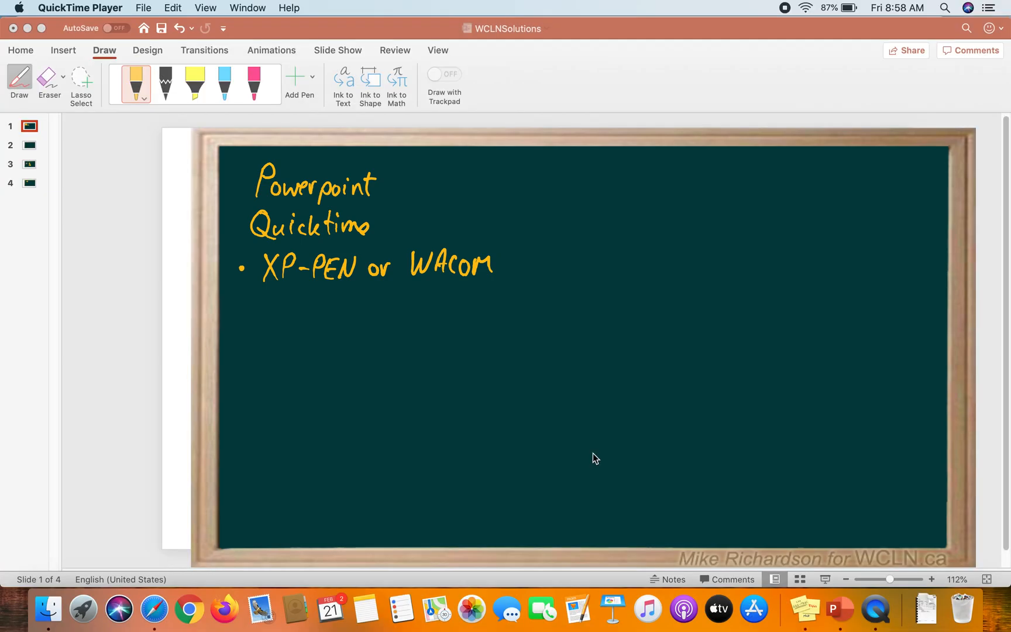
Step: Switch to Finder, open UsingPowerpointToCreateSolution.mov from the Desktop's physics11 solution videos folder, and play it in QuickTime Player
left_click(59, 612)
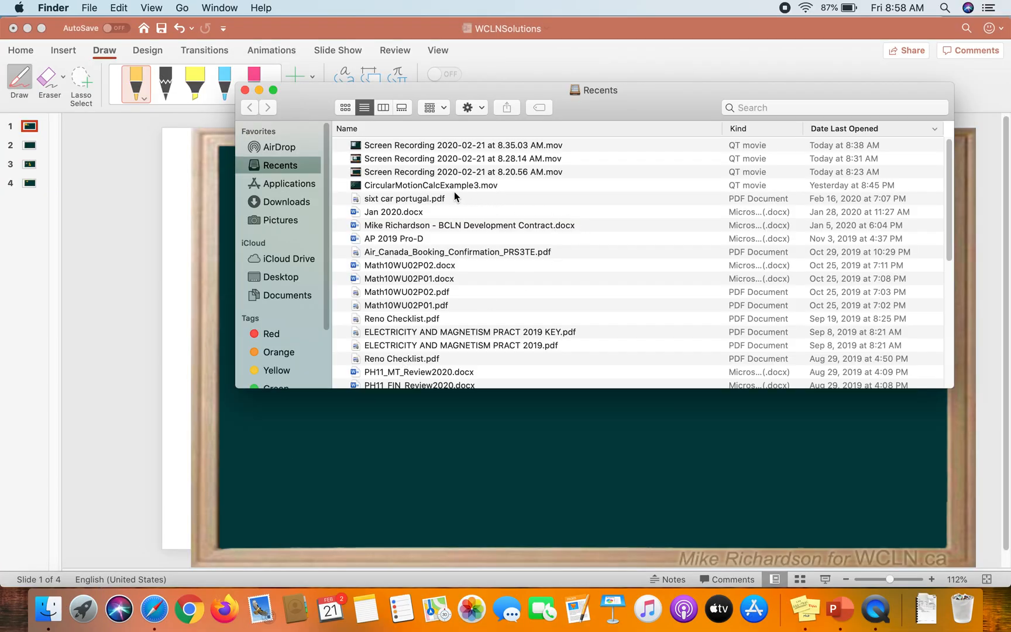
left_click(287, 278)
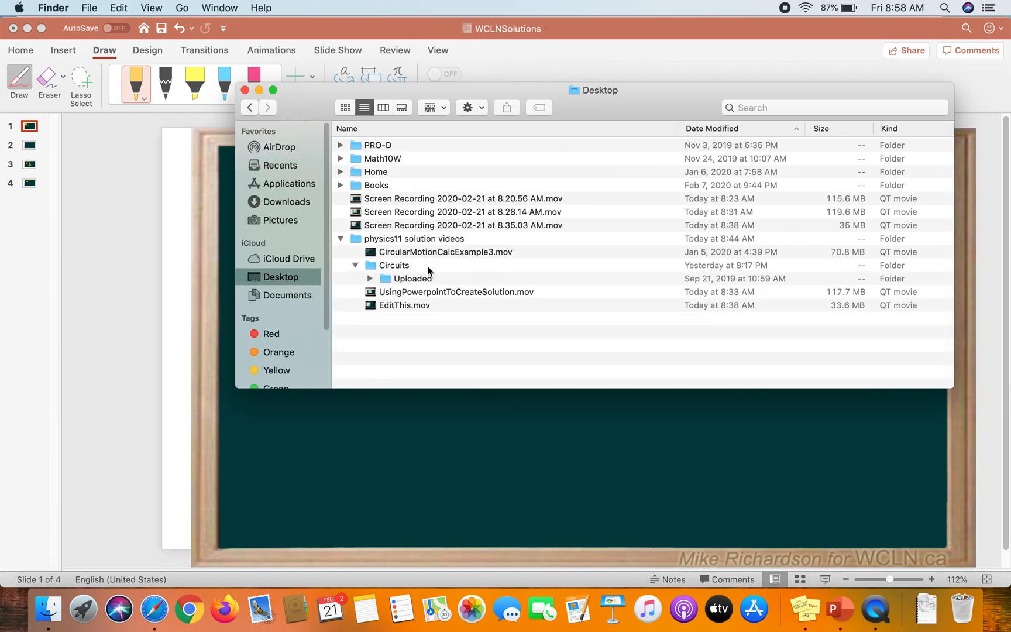
double_click(448, 293)
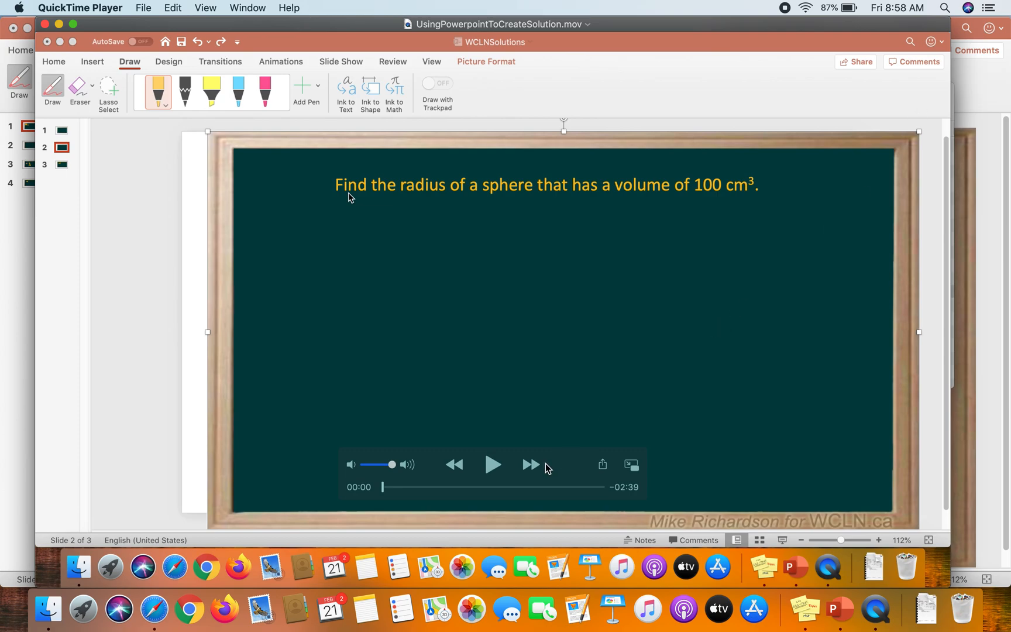
left_click(498, 465)
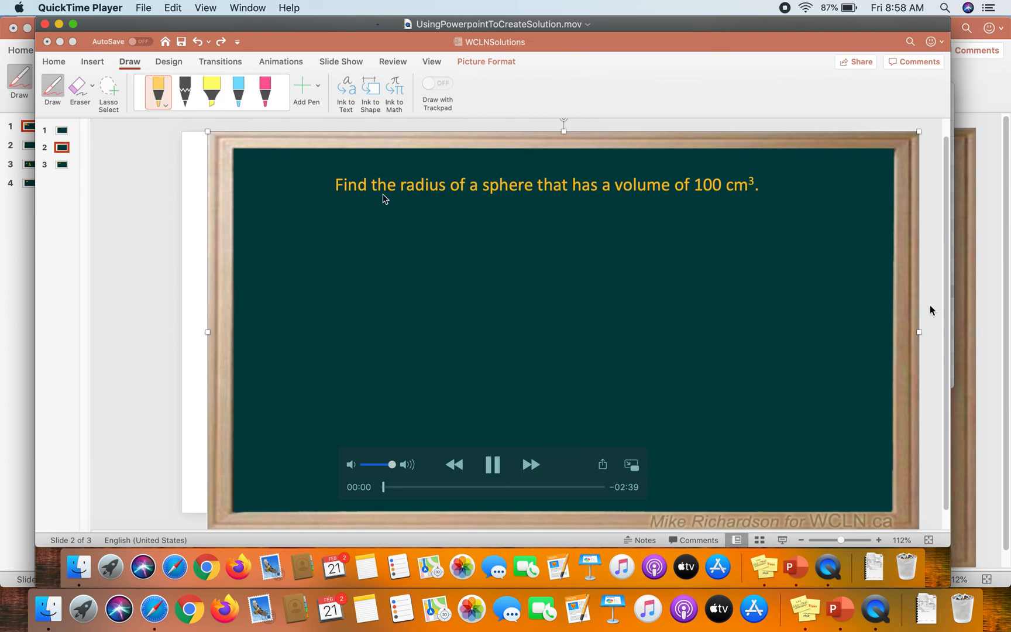